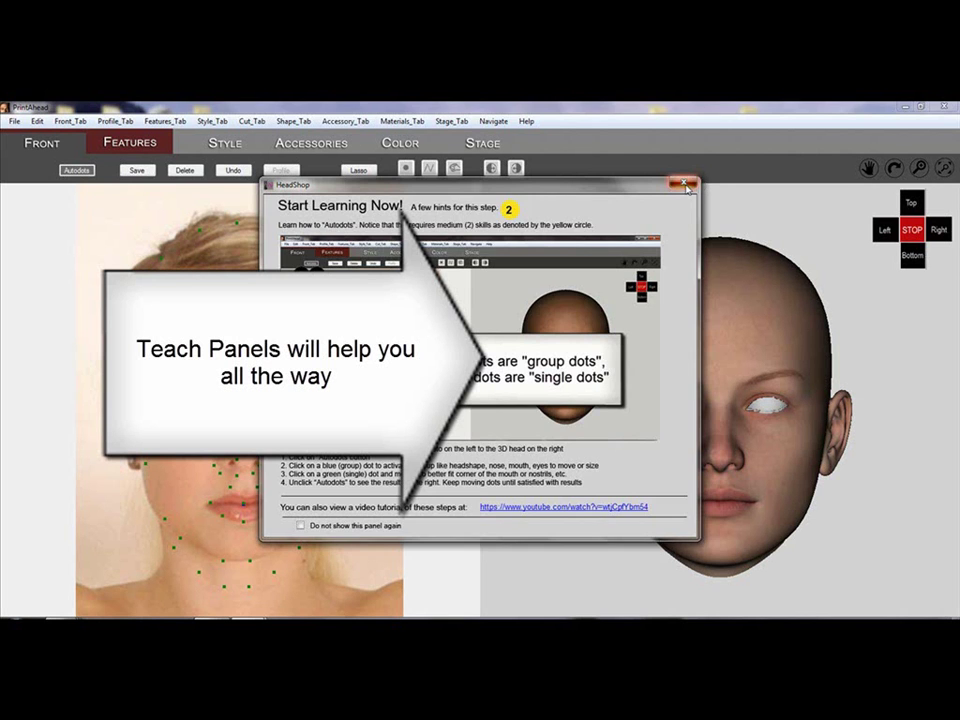
Align the nose, mouth and head-shape dots with the front photo and apply the autodots to the 3D head.
click(685, 186)
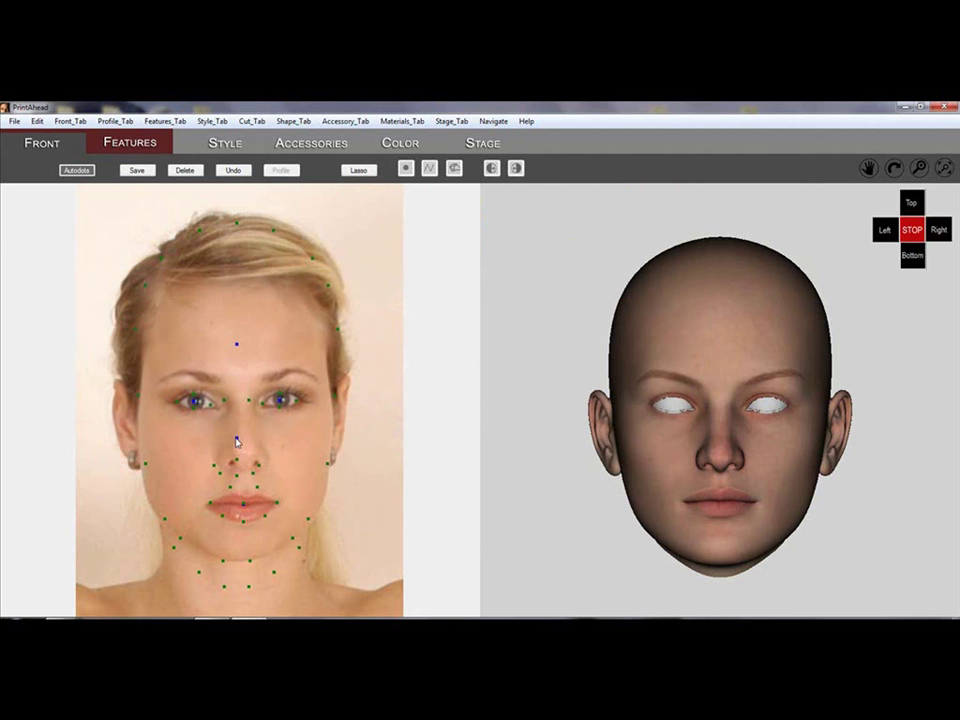
mouse_move(237, 441)
mouse_down()
mouse_move(254, 433)
mouse_move(197, 430)
mouse_move(242, 437)
mouse_up()
click(240, 506)
drag(351, 587, 349, 586)
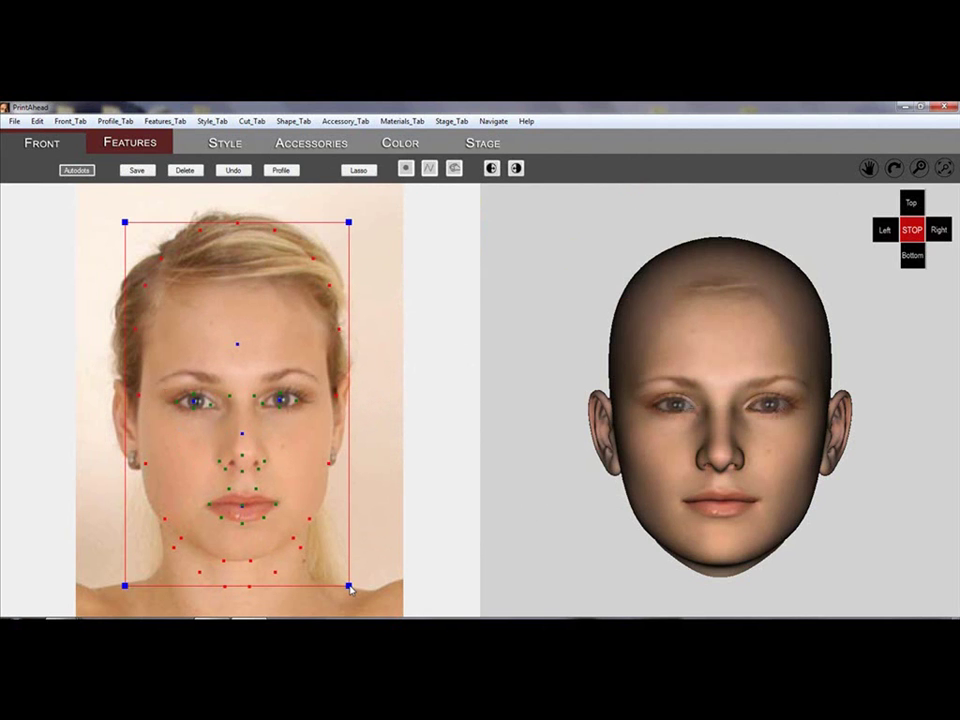
click(75, 171)
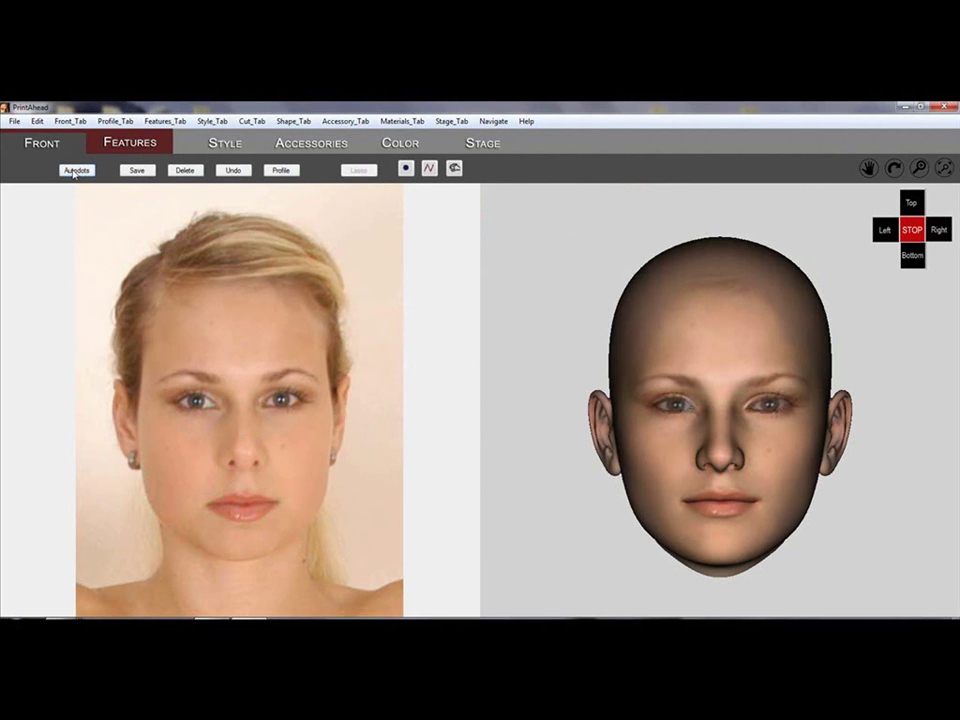
click(894, 170)
drag(900, 315, 890, 343)
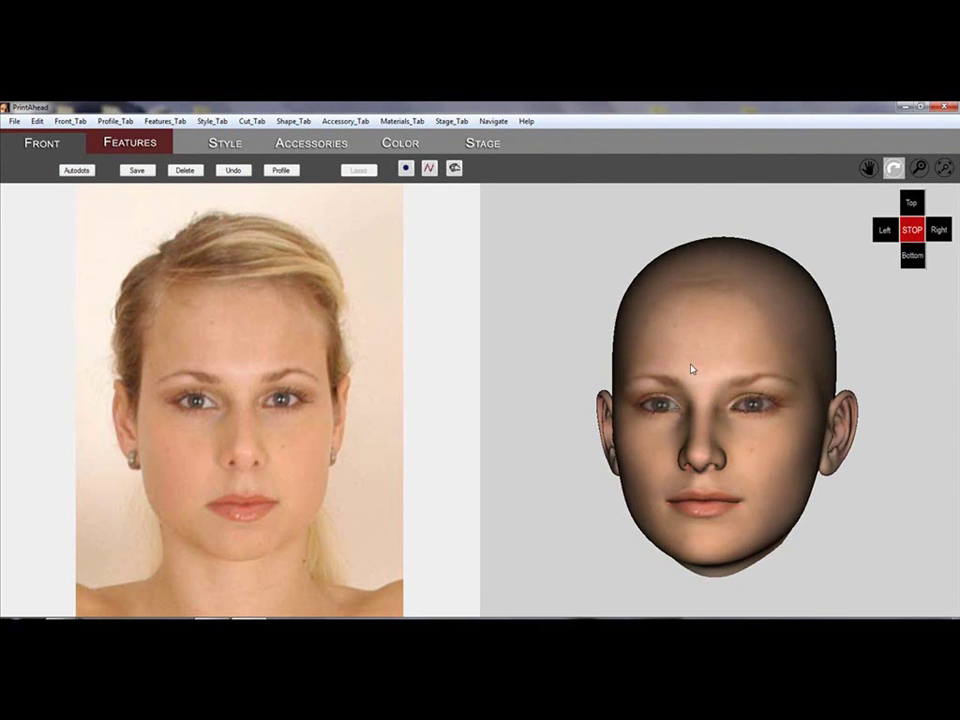
Apply 11b.jpg as the profile template image and adjust its lower dot to the middle of the mouth.
click(281, 170)
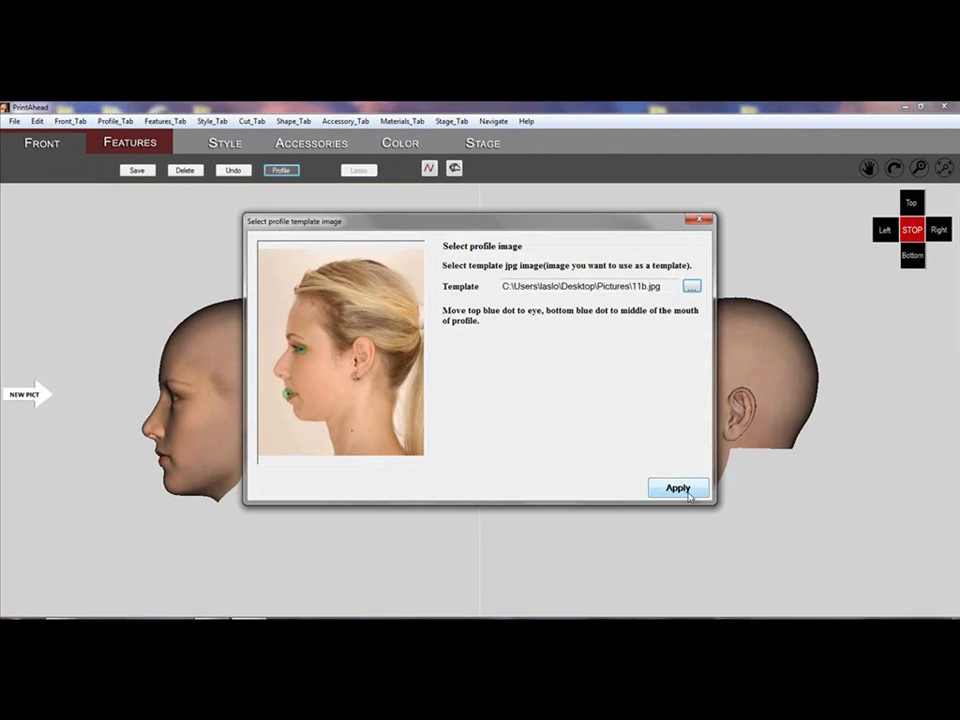
click(678, 488)
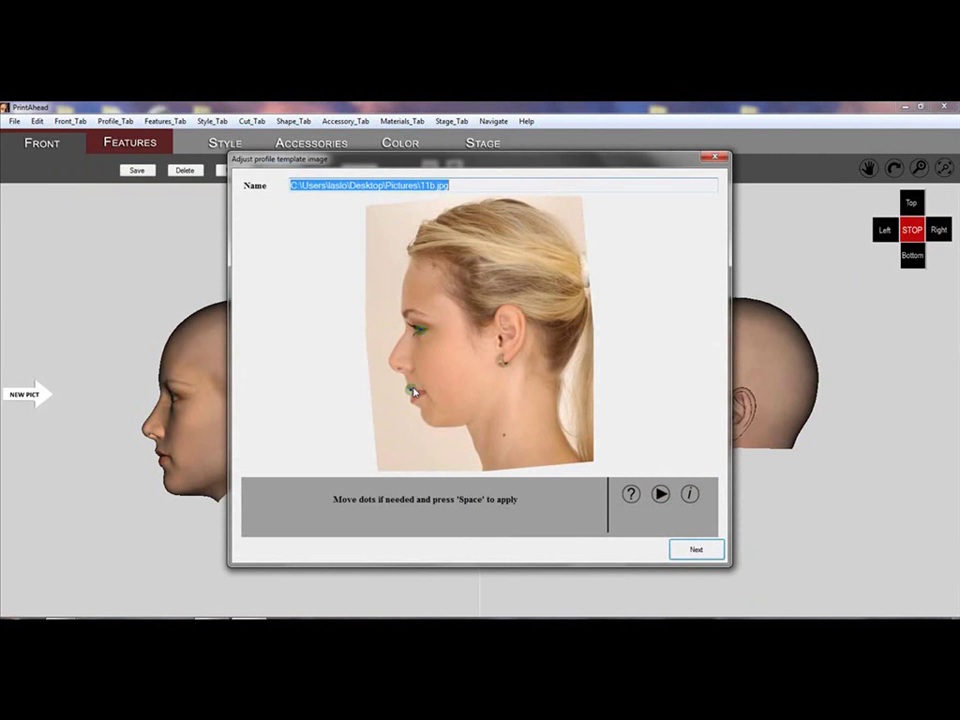
drag(413, 394, 416, 399)
key(space)
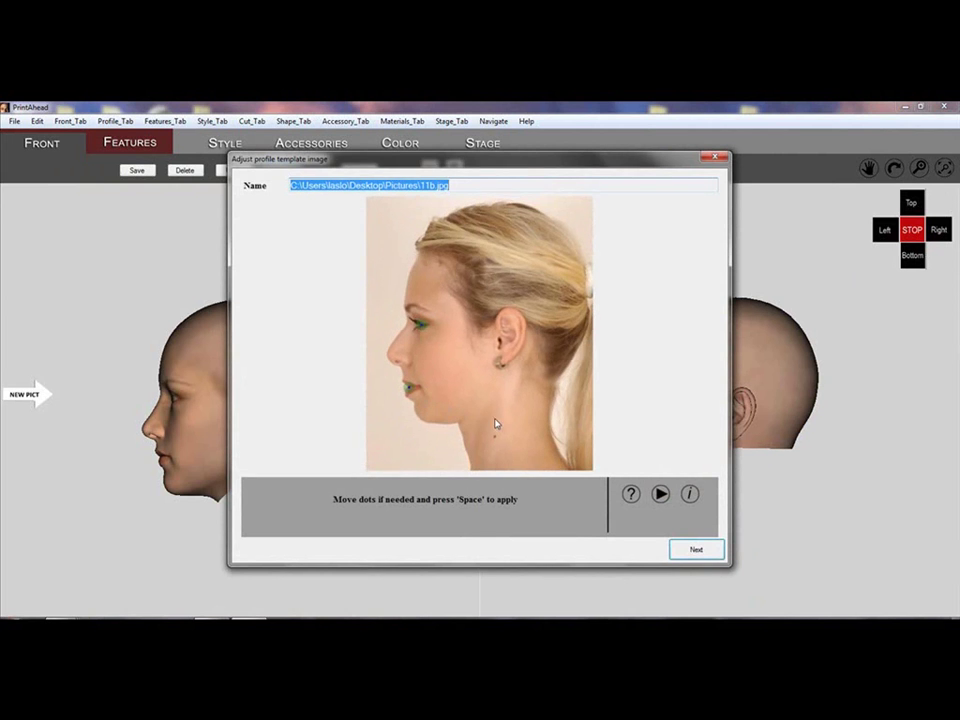
click(697, 550)
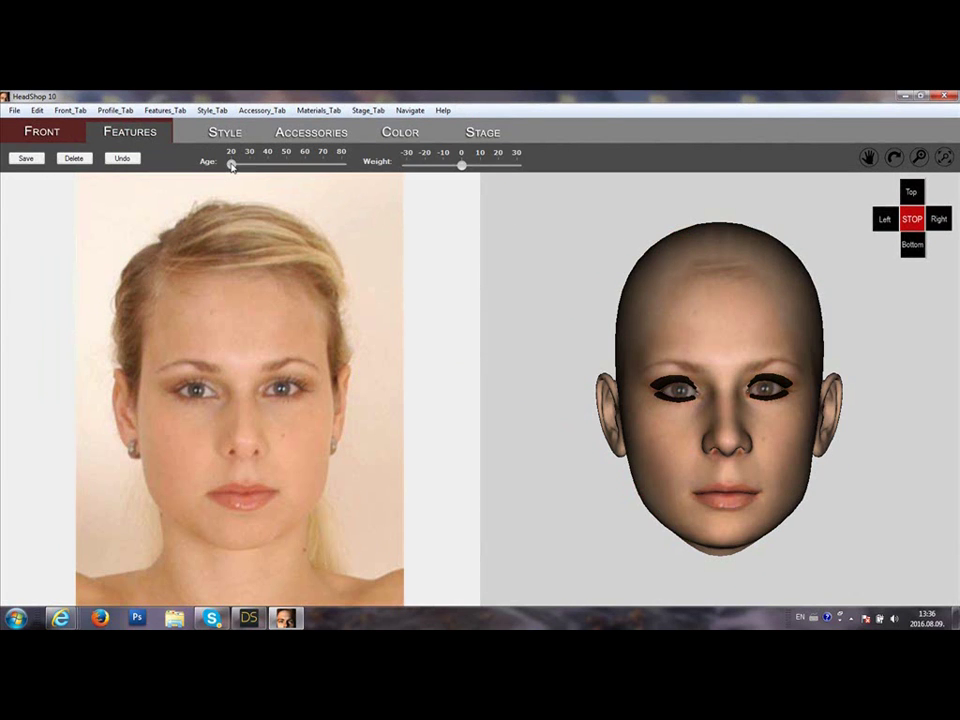
Try out the age and weight morphs on the 3D head.
drag(231, 165, 197, 171)
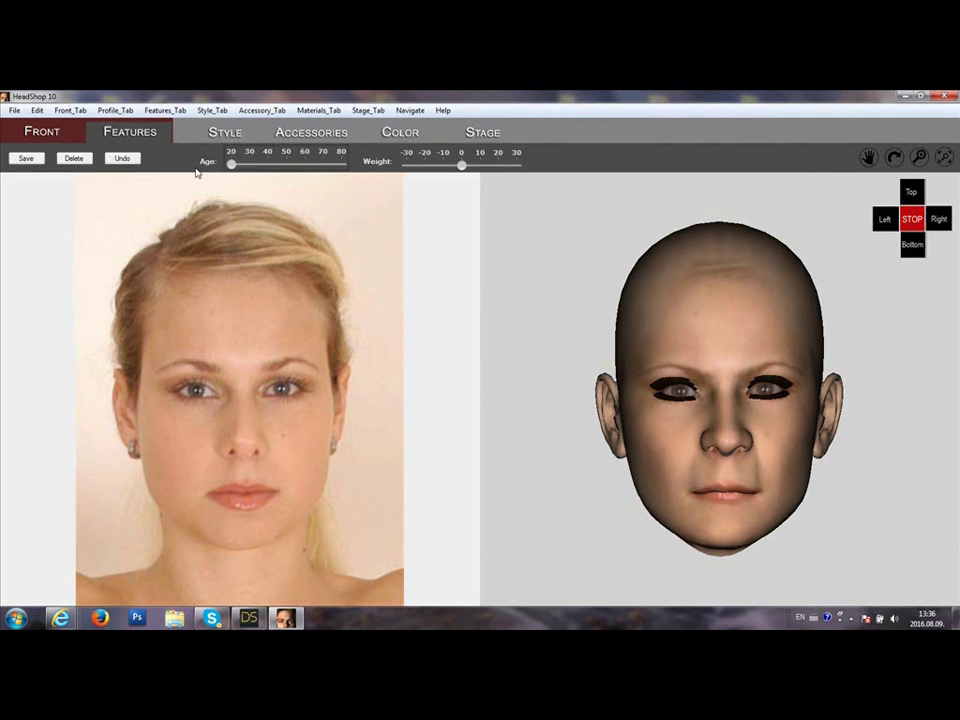
drag(463, 168, 482, 172)
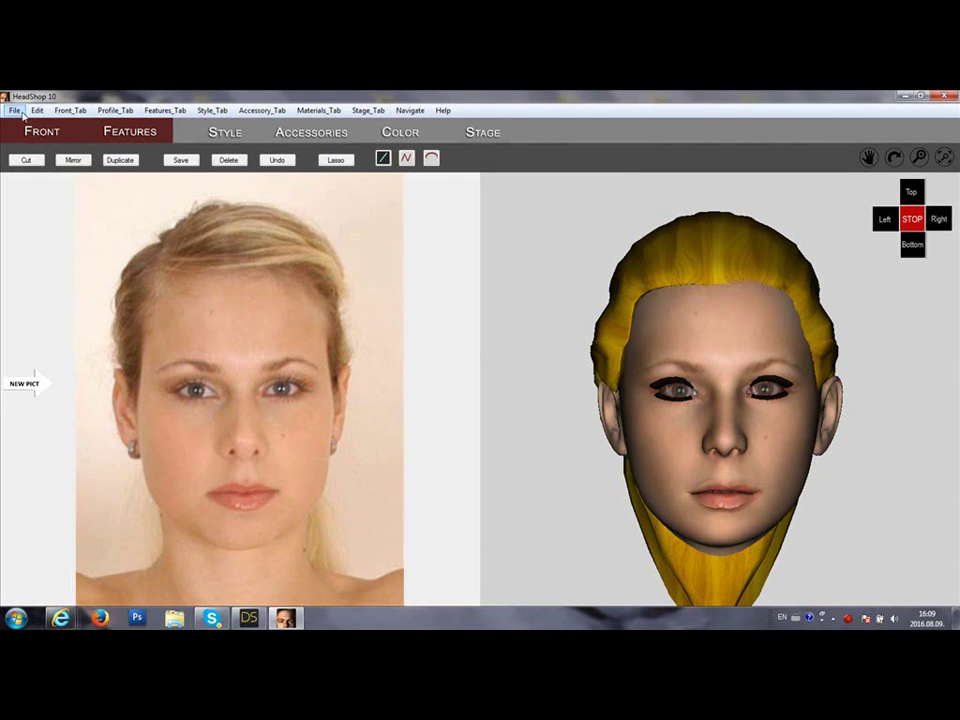
Export the finished head model with its hair for transfer to DAZ Studio.
click(13, 111)
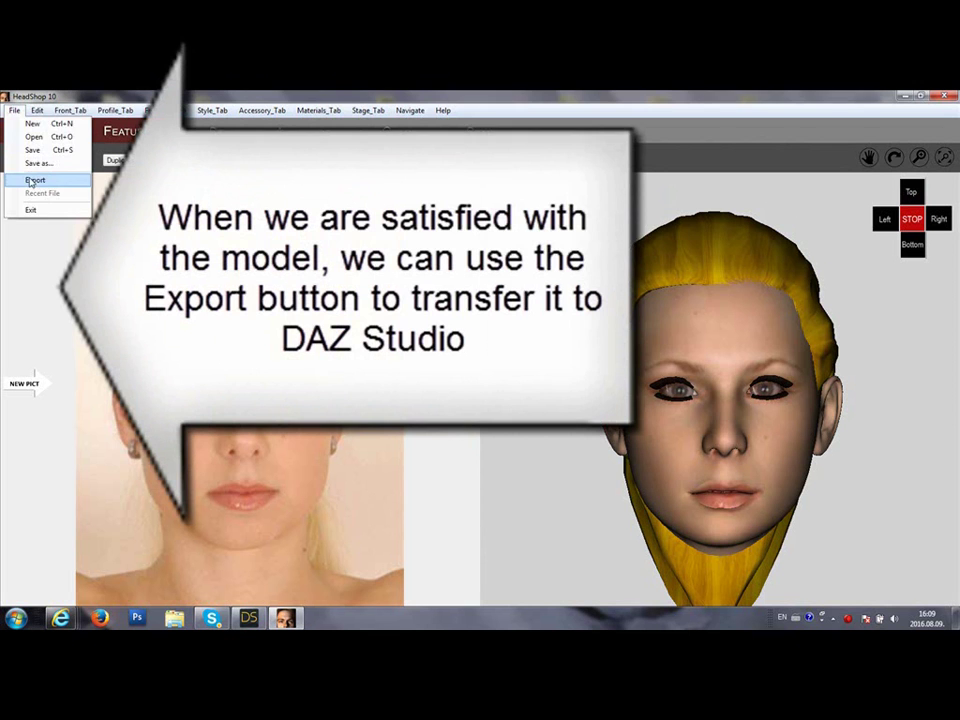
click(33, 181)
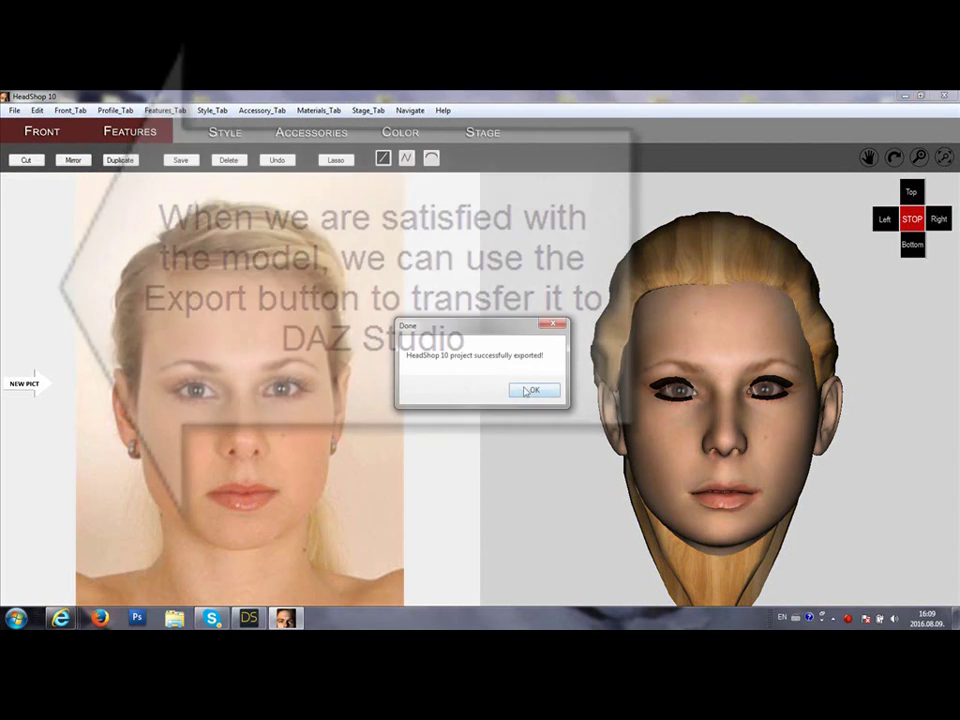
click(527, 390)
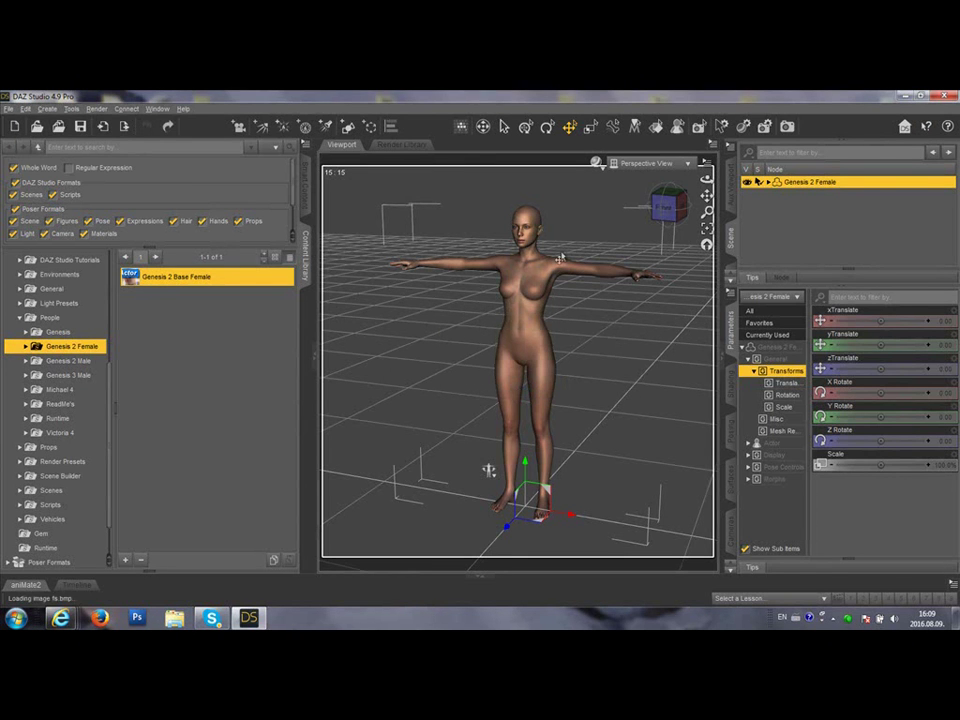
In DAZ Studio, frame the head of the Genesis 2 Female figure and examine the transferred face and hair from several angles.
click(530, 216)
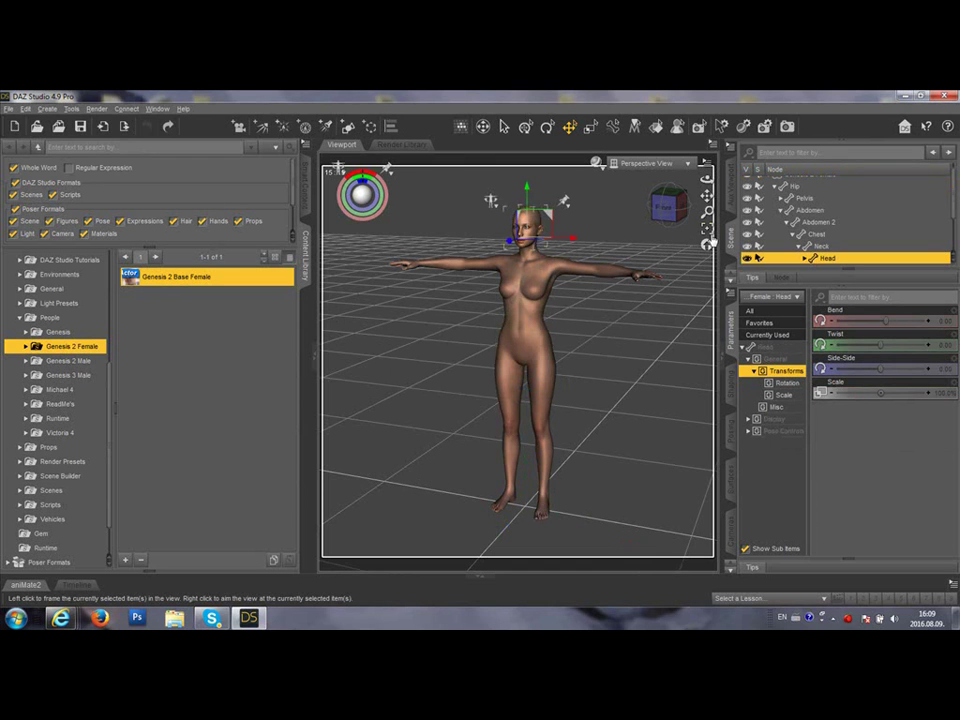
click(709, 232)
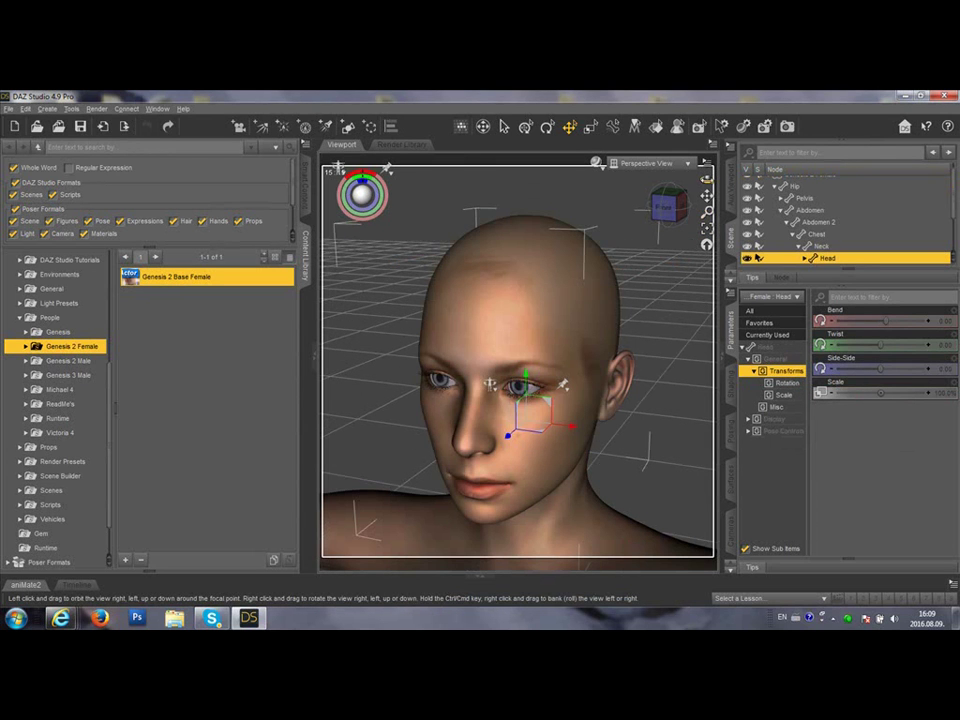
drag(707, 179, 664, 178)
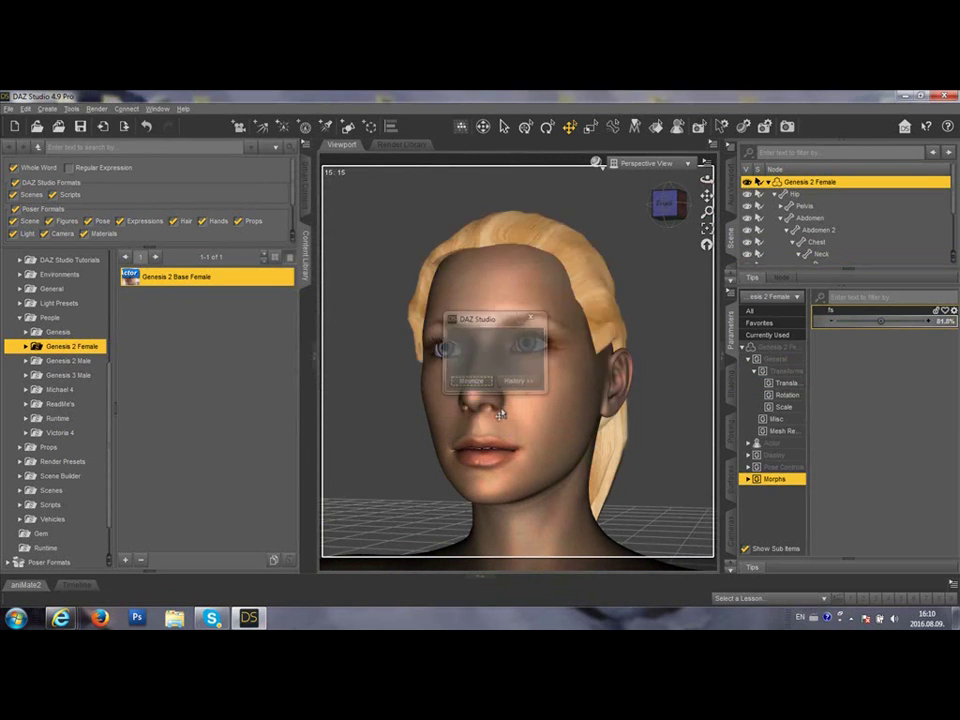
click(696, 205)
mouse_move(706, 178)
mouse_down()
mouse_move(672, 178)
mouse_move(732, 186)
mouse_move(699, 178)
mouse_up()
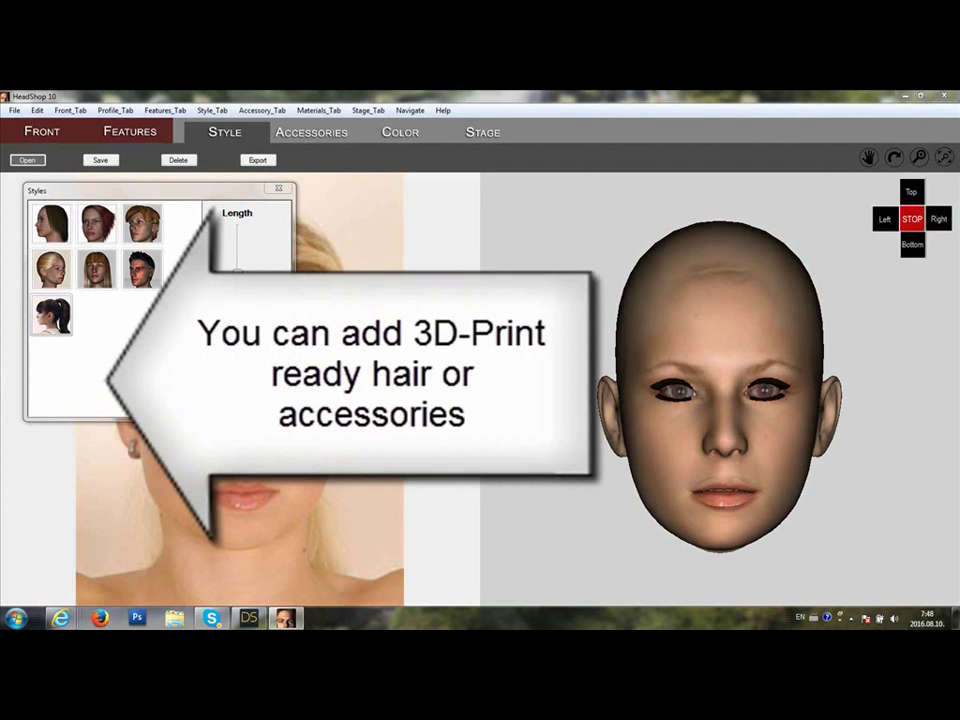
Back in HeadShop, add the ponytail hairstyle to the head and attach the FemaleBase accessory with its default part title.
click(51, 315)
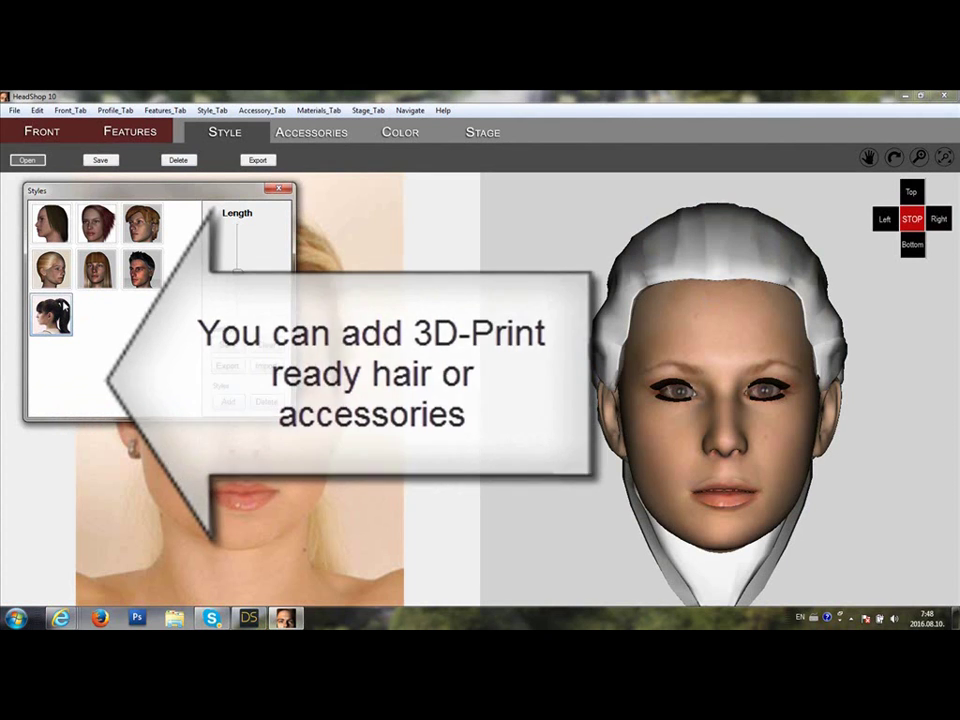
click(278, 190)
click(280, 139)
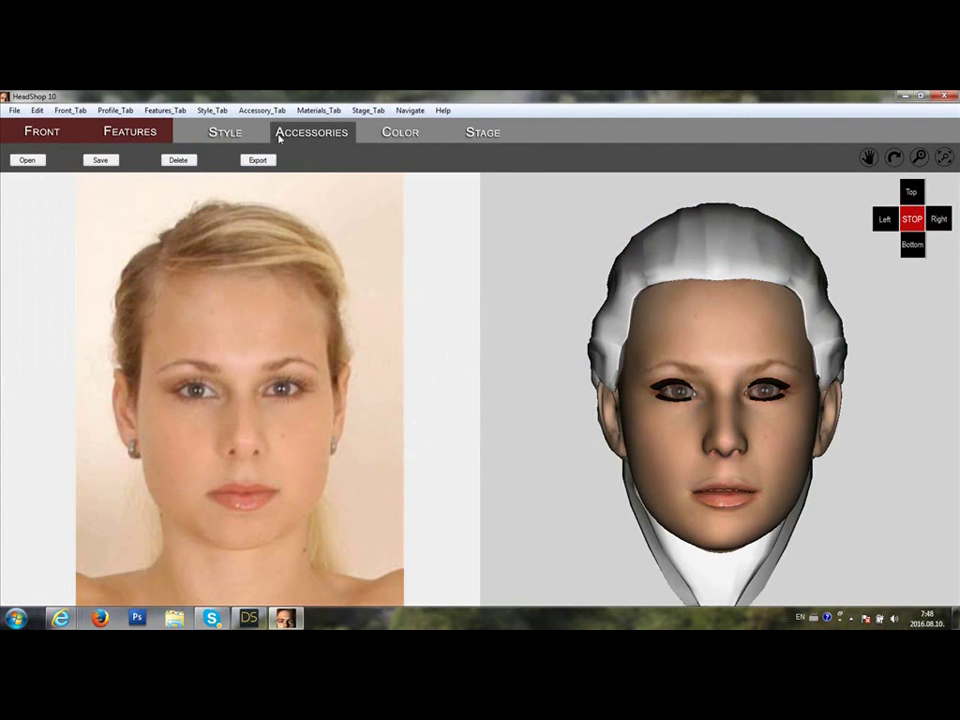
click(27, 160)
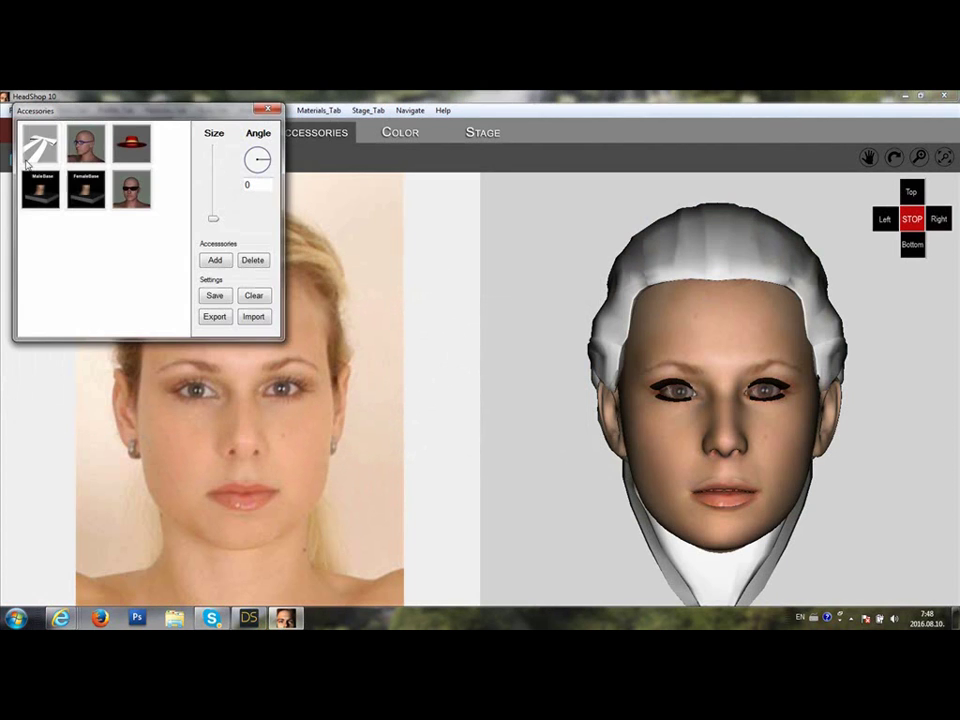
double_click(88, 200)
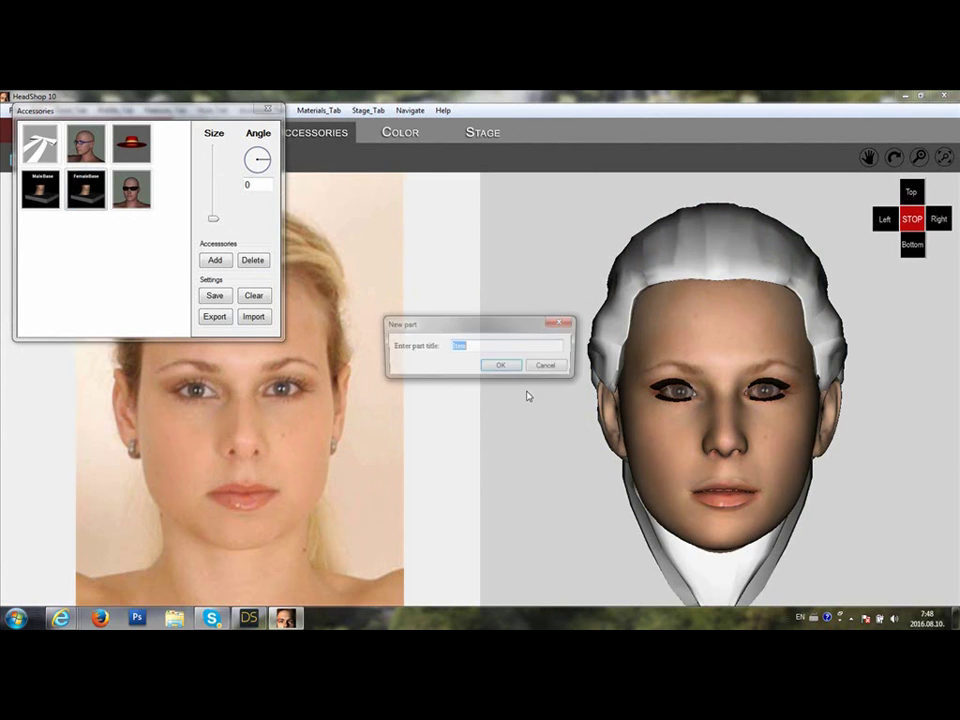
click(504, 369)
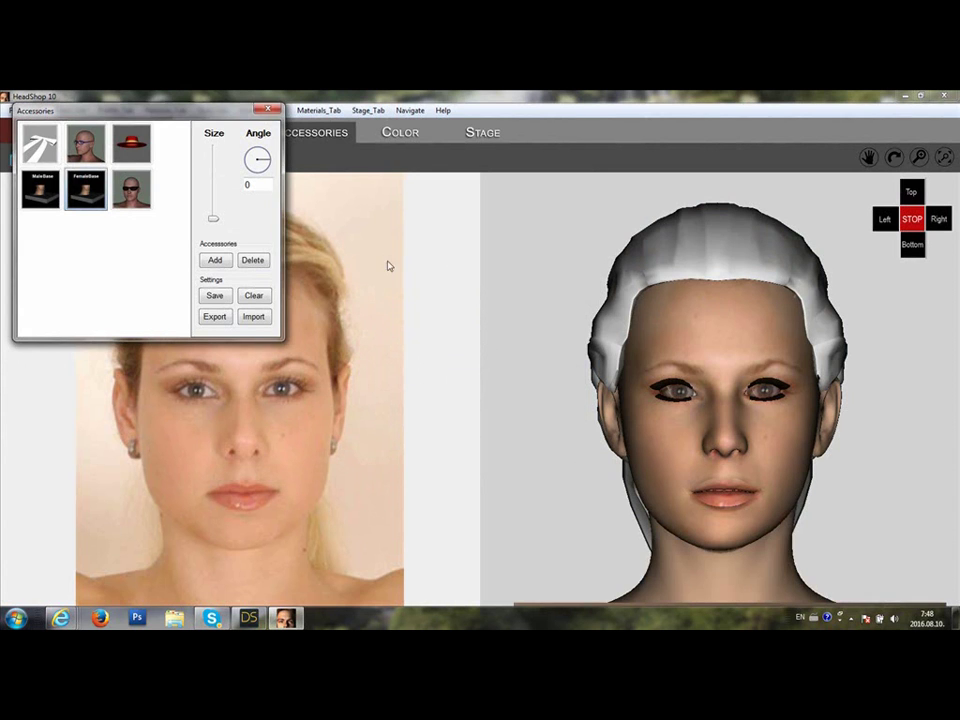
click(268, 111)
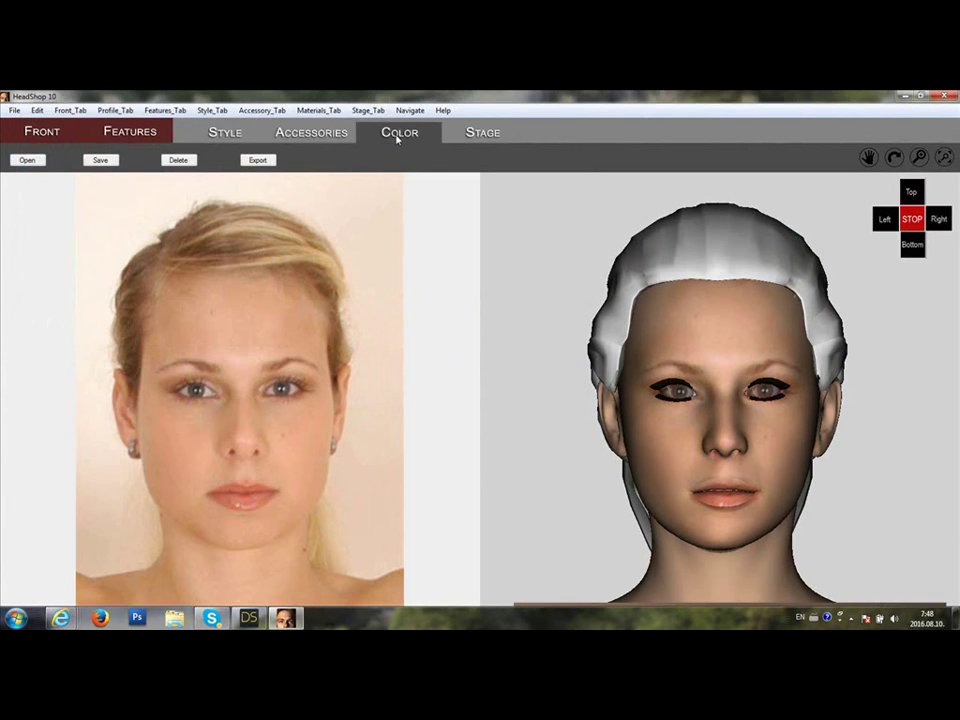
Apply the light blonde hair texture to the ponytail hairstyle and deselect the hair.
click(27, 160)
click(618, 310)
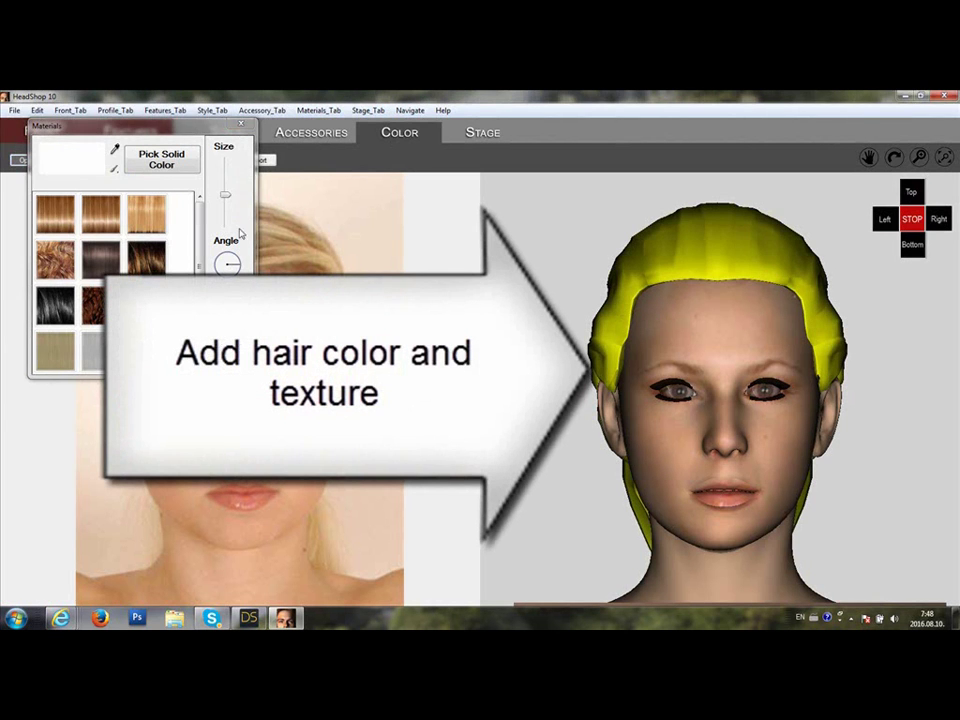
click(142, 222)
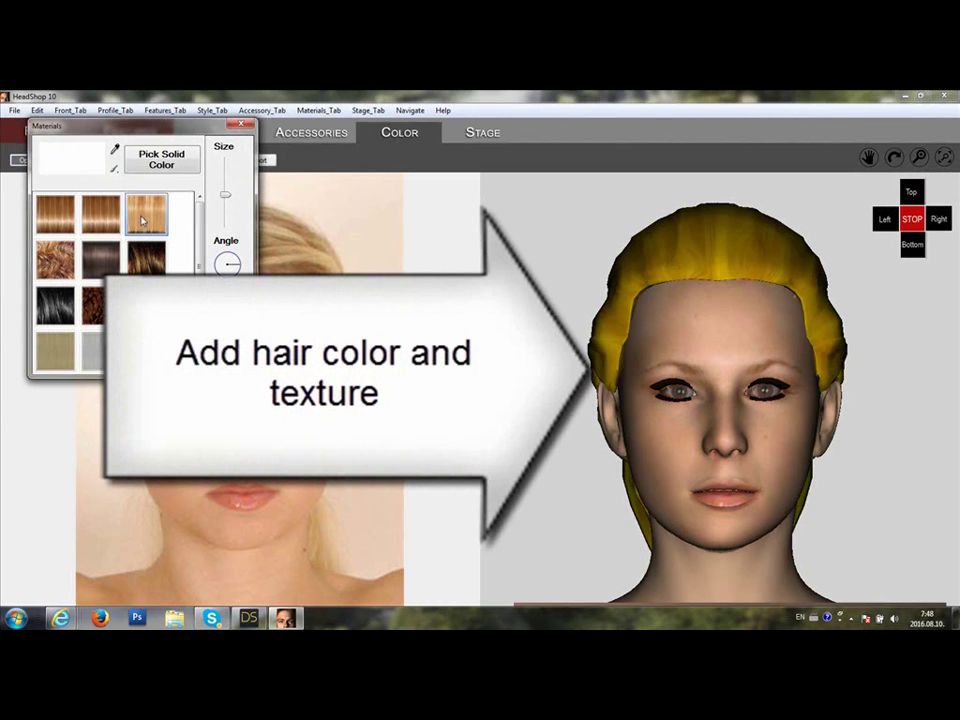
click(241, 124)
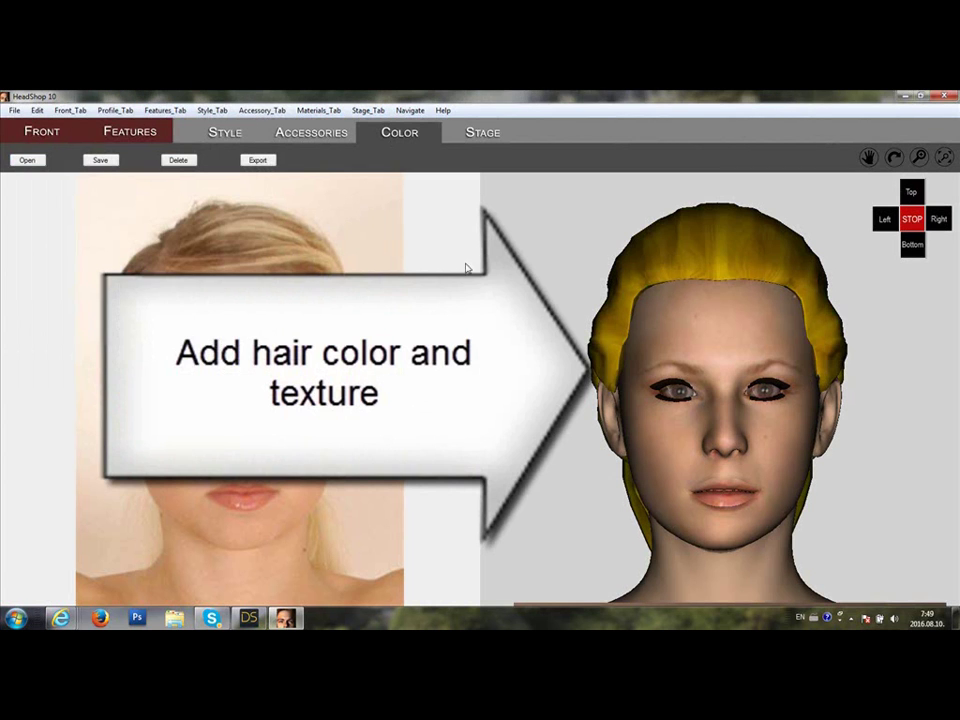
click(516, 277)
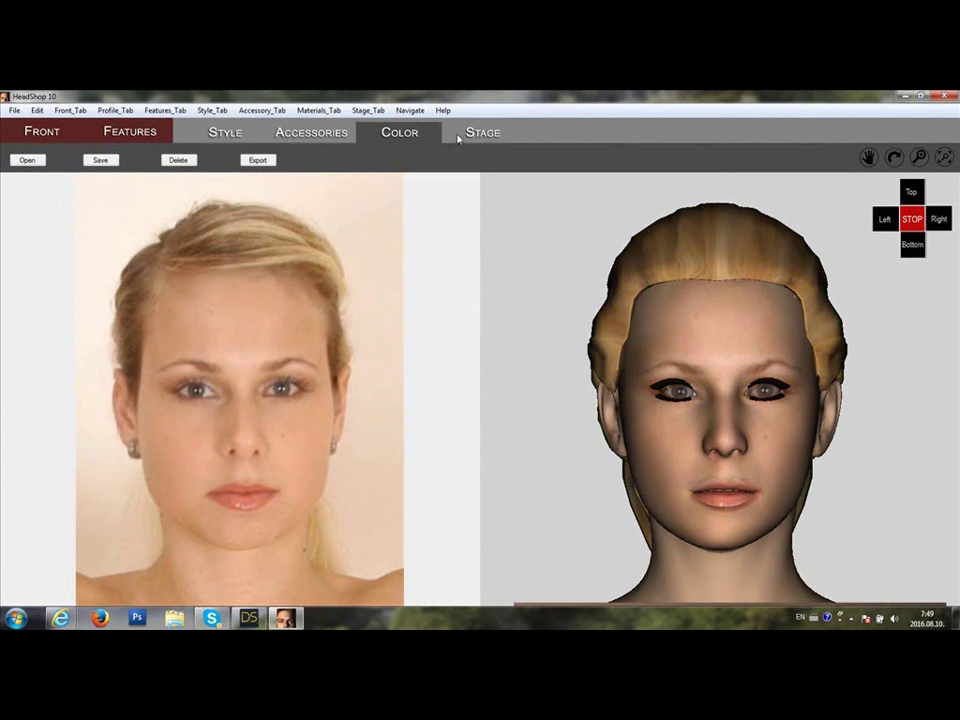
Stage the bust on the wooden mantelpiece background and turn it to a three-quarter view.
click(478, 135)
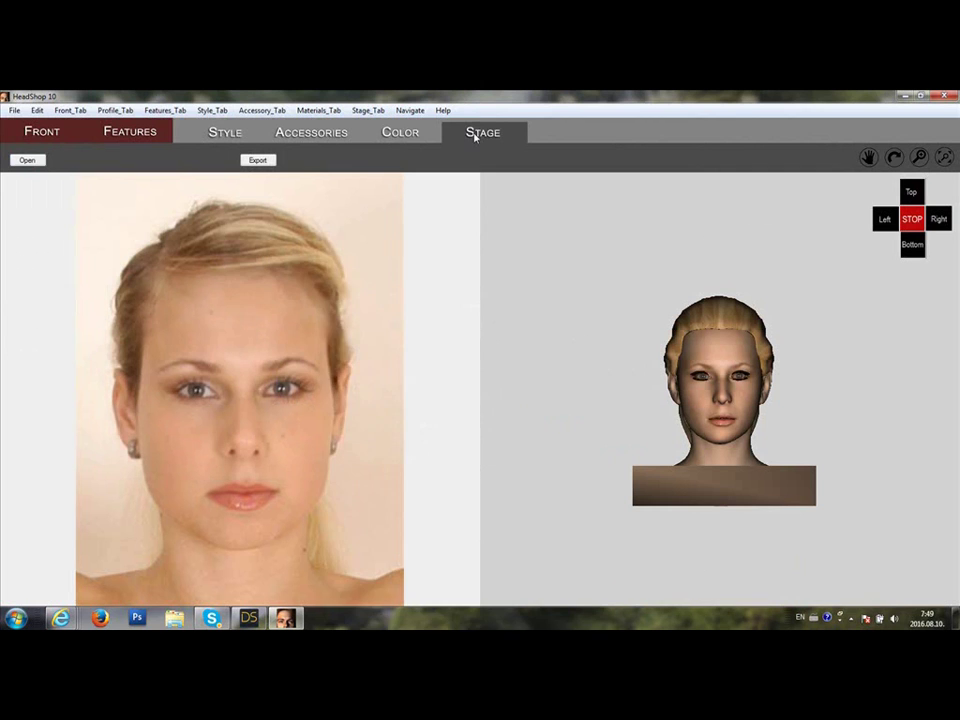
click(29, 162)
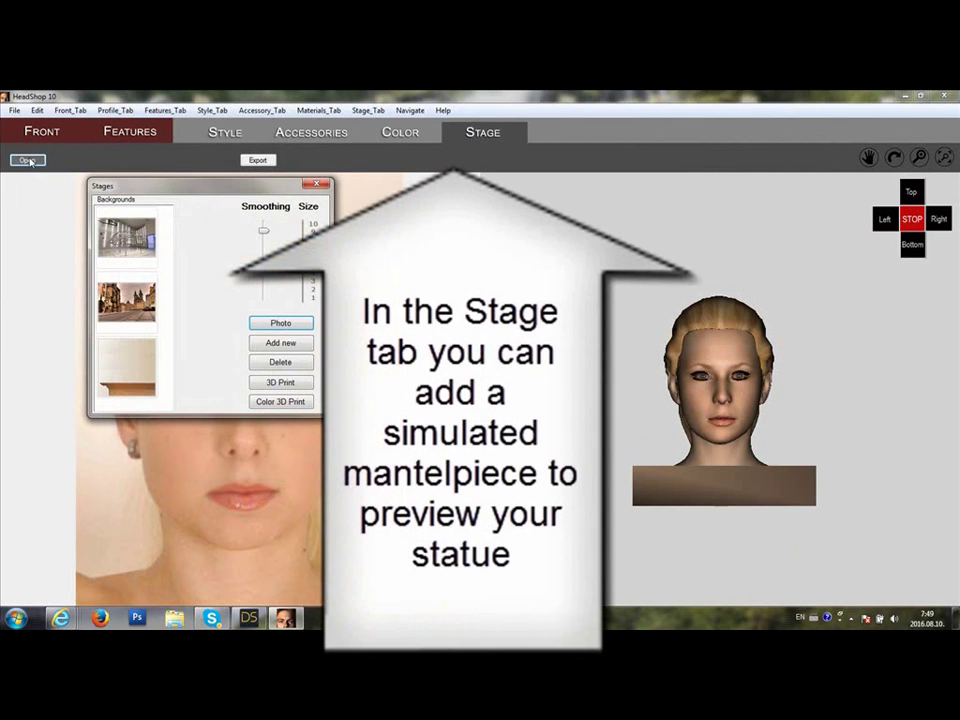
click(147, 383)
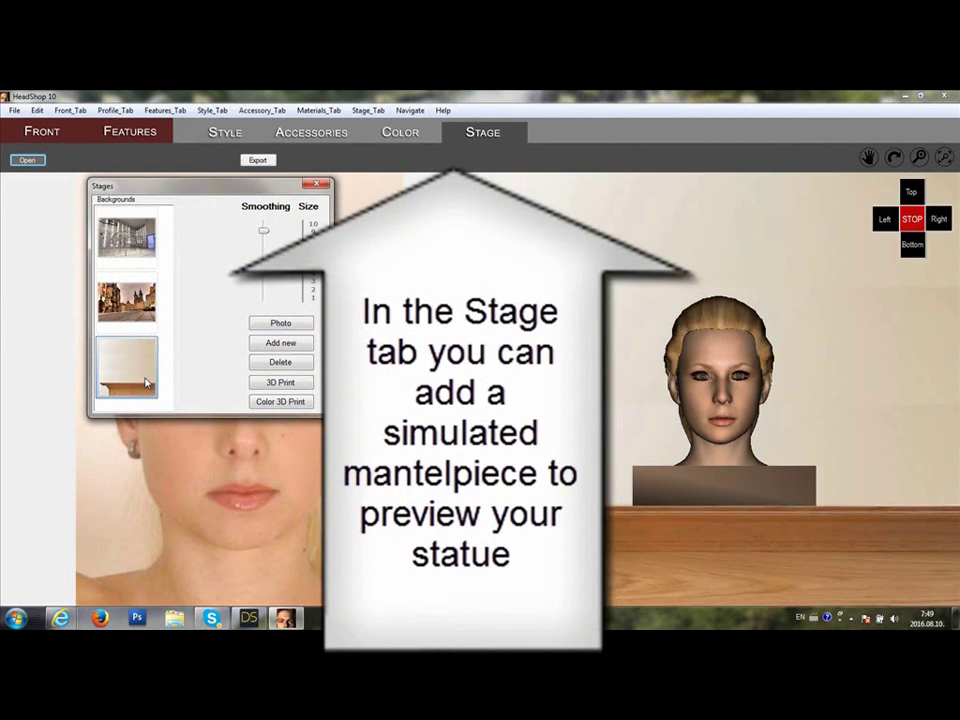
click(896, 160)
drag(878, 339, 826, 360)
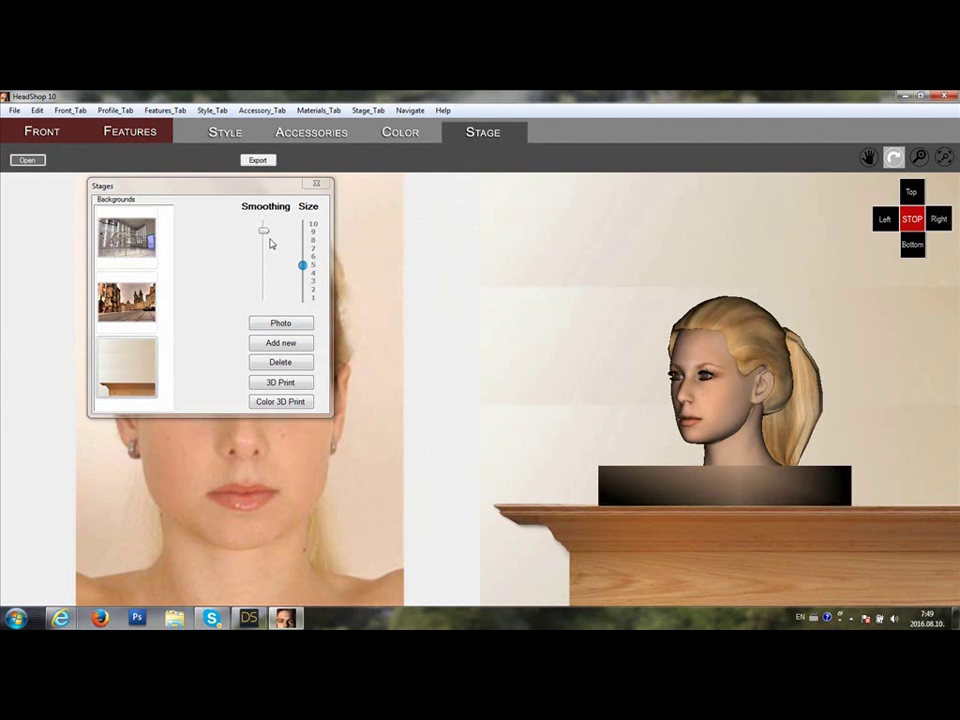
Reduce the bust's smoothing slightly and set the output size to 5.
mouse_move(264, 237)
mouse_down()
mouse_move(266, 277)
mouse_move(282, 222)
mouse_move(277, 249)
mouse_up()
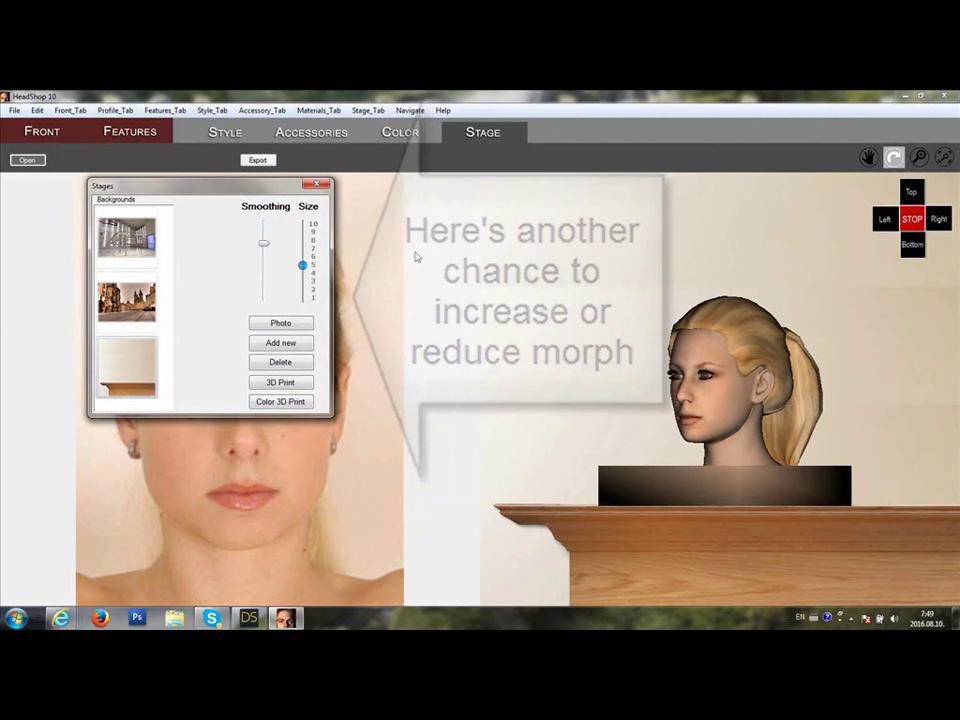
mouse_move(303, 269)
mouse_down()
mouse_move(312, 245)
mouse_move(305, 268)
mouse_up()
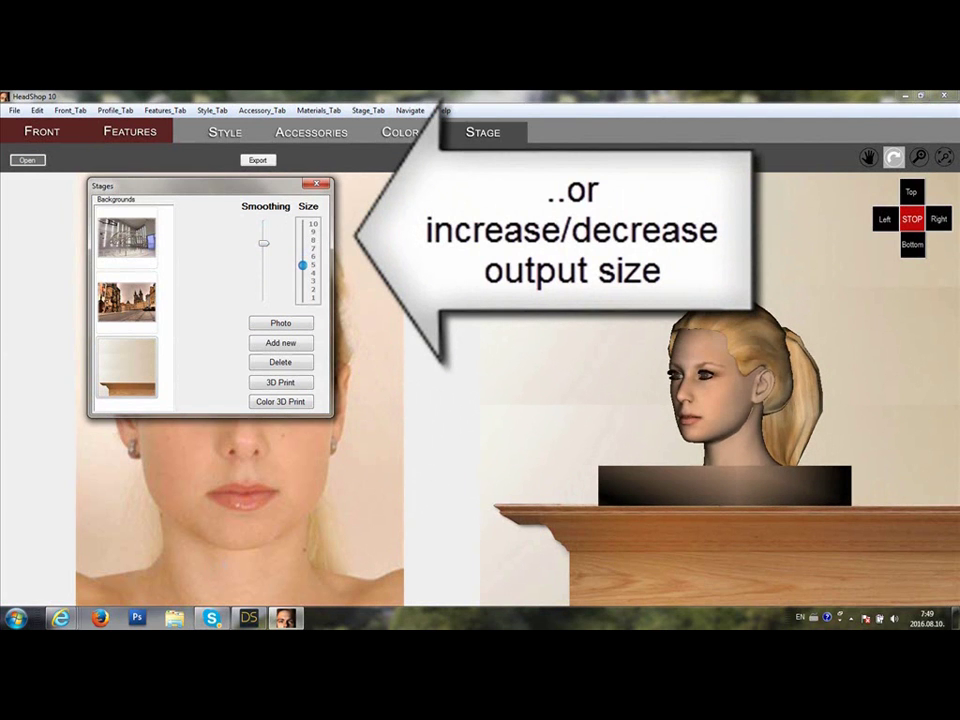
Preview the staged bust from all sides with continuous rotation and stop it at a side profile.
click(410, 111)
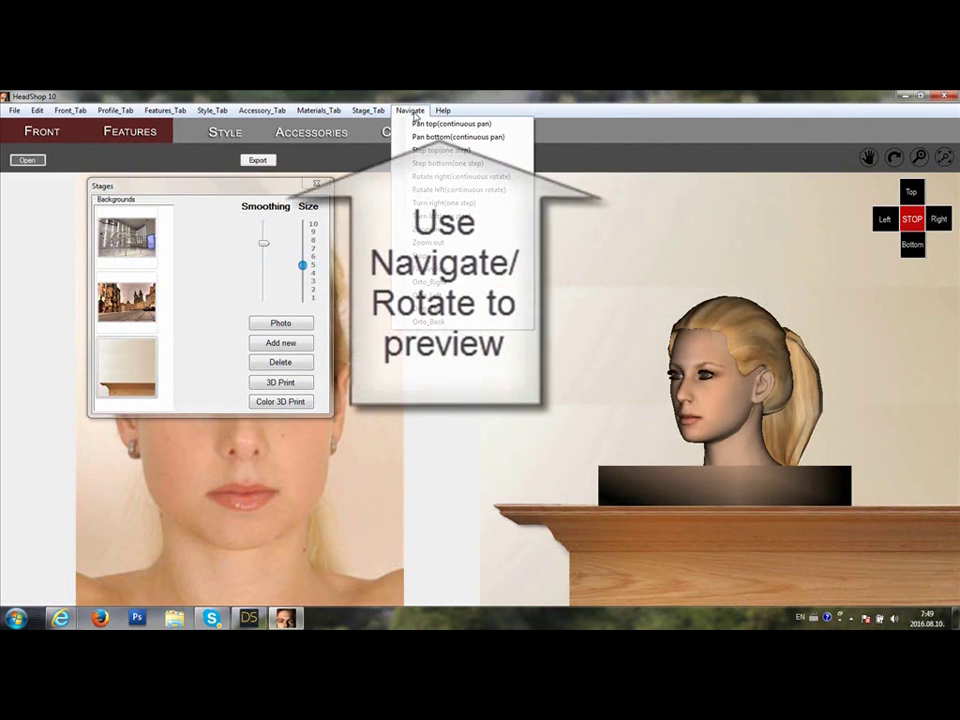
click(460, 176)
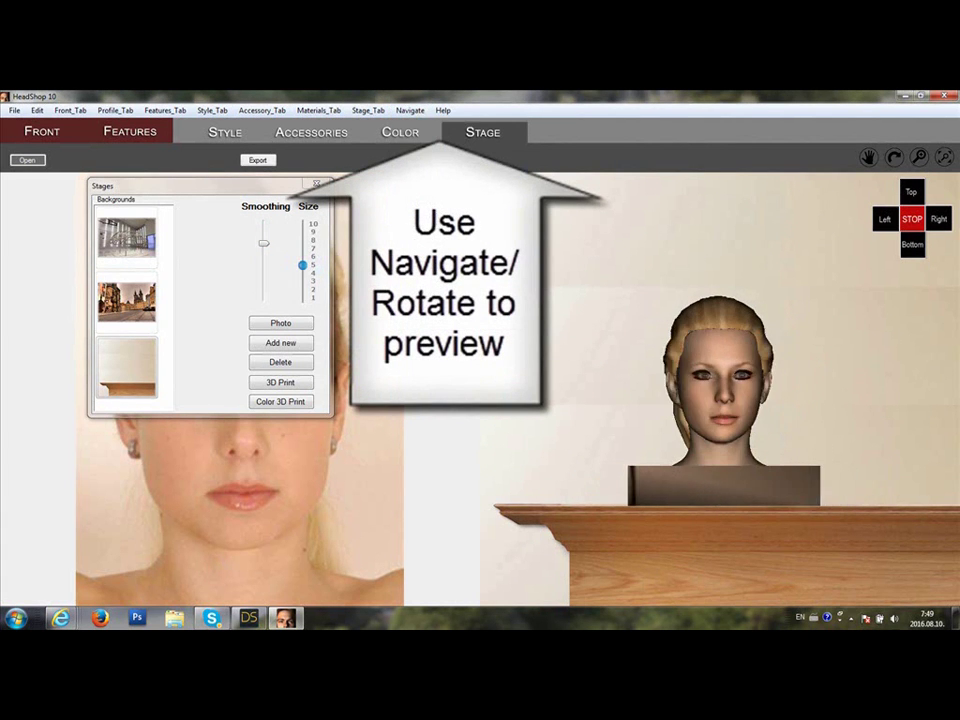
click(883, 220)
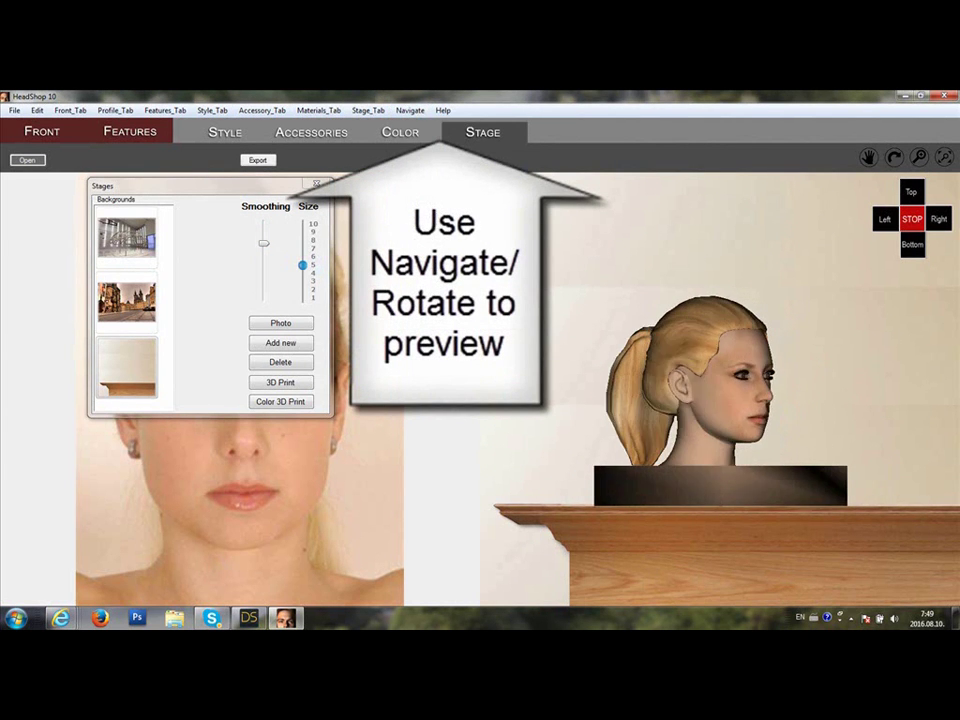
click(908, 226)
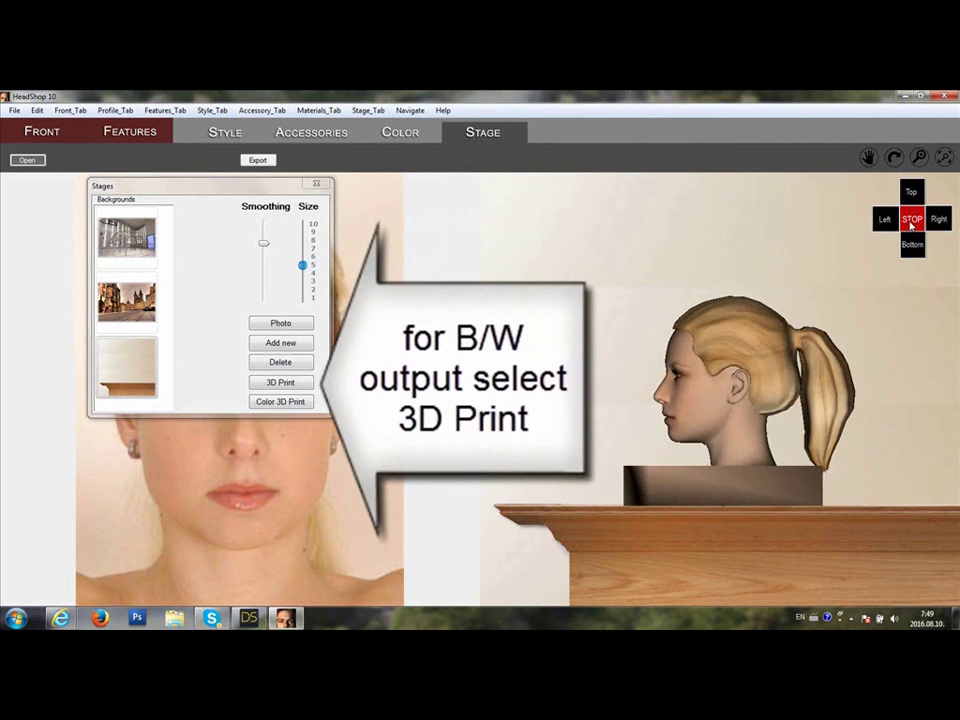
click(910, 224)
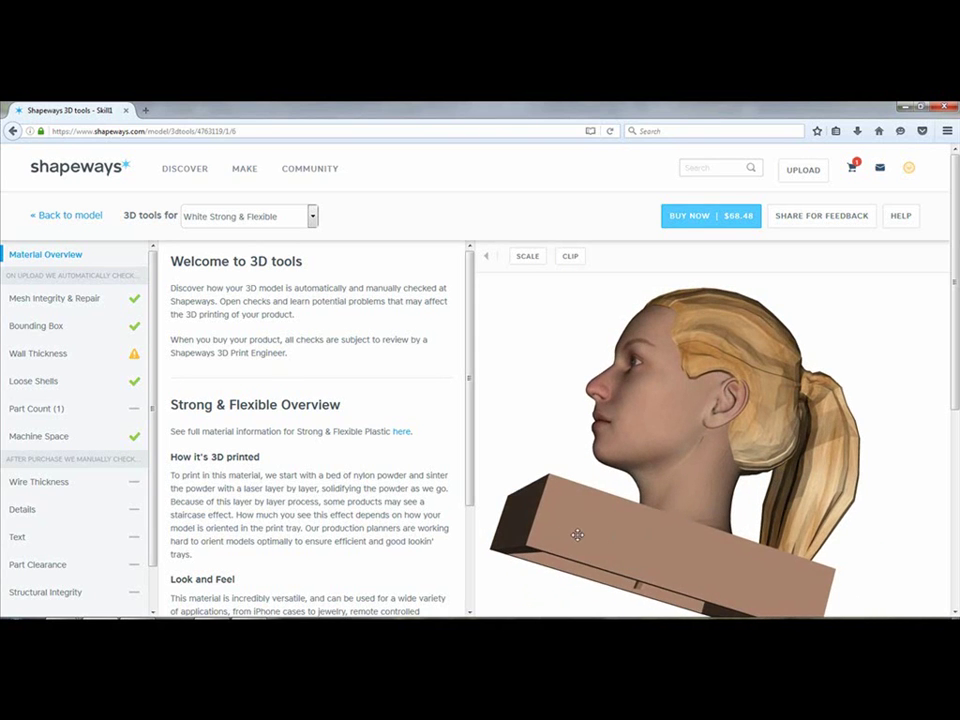
In the Shapeways 3D tools, rotate the uploaded bust to inspect it from the front.
drag(665, 552, 645, 567)
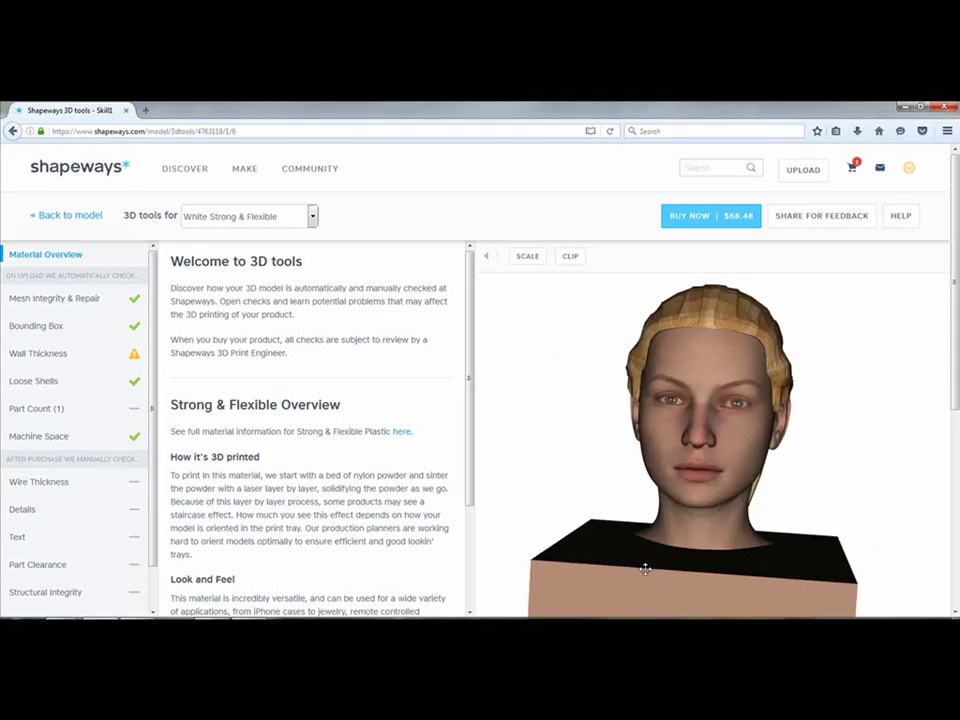